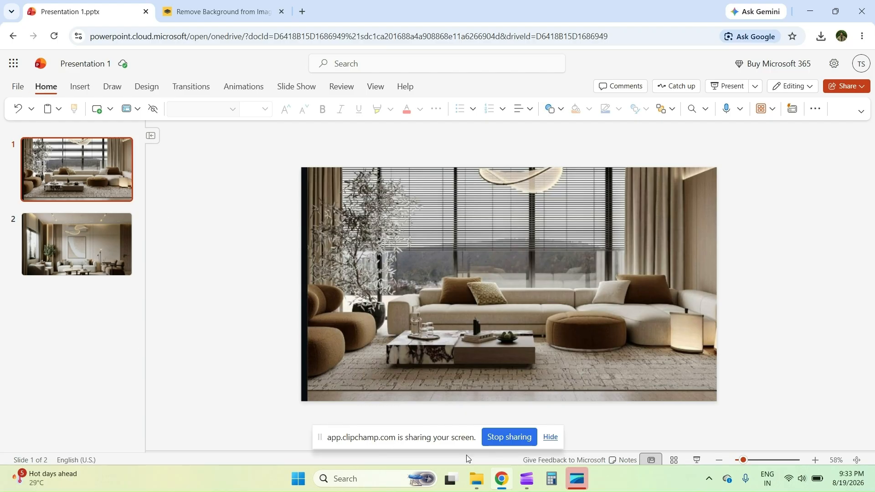
# - Insert the background-free logo PNG (8f24cec0df01b0c0f91f8a1c4724b348-removebg-preview) from the Downloads folder at the centre of slide 1 and dismiss the design suggestions
pyautogui.moveTo(480, 488)
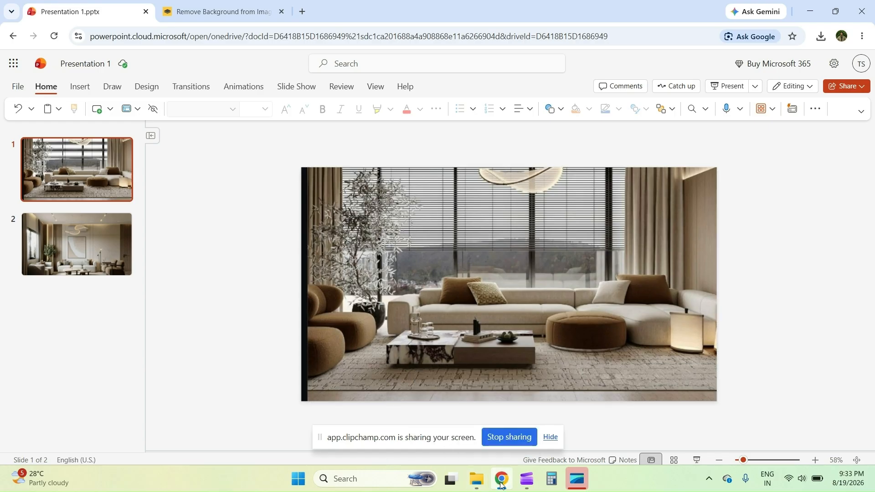
pyautogui.click(478, 478)
pyautogui.click(494, 226)
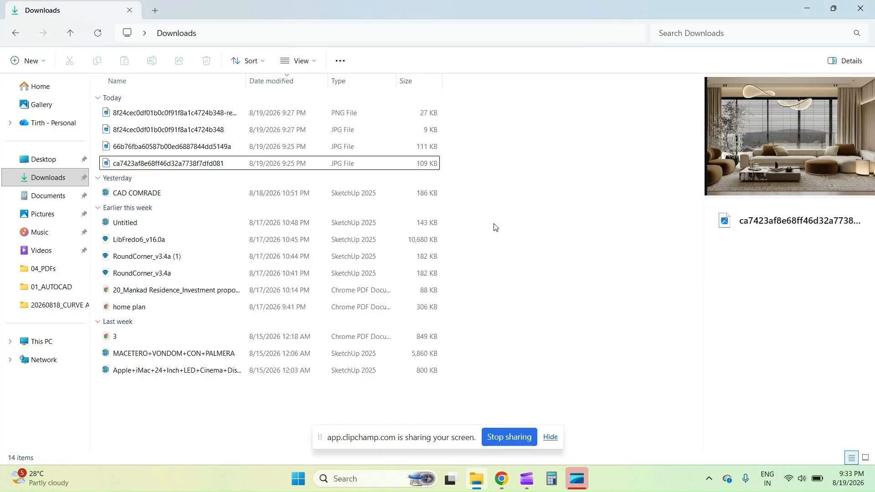
pyautogui.click(149, 113)
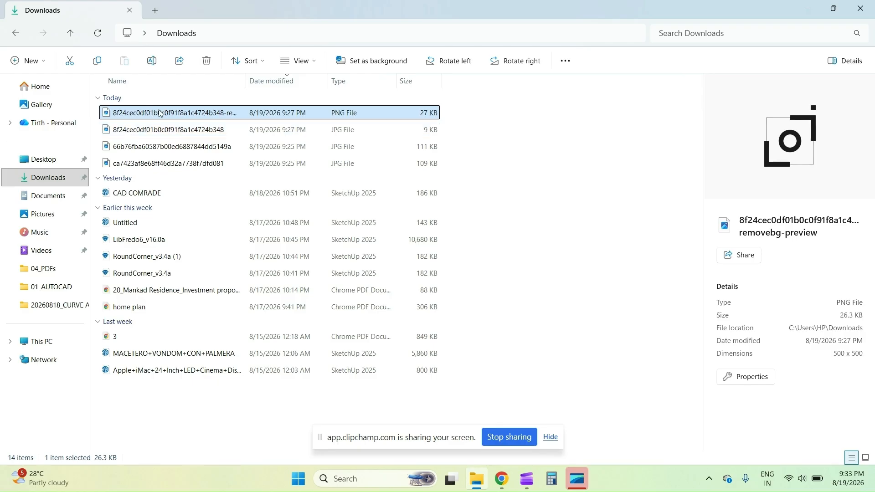
pyautogui.moveTo(160, 114); pyautogui.dragTo(488, 291)
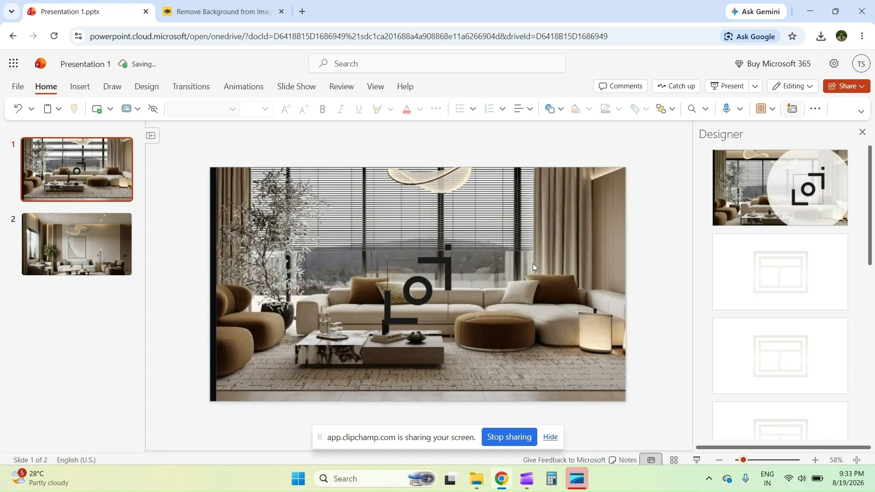
pyautogui.click(533, 265)
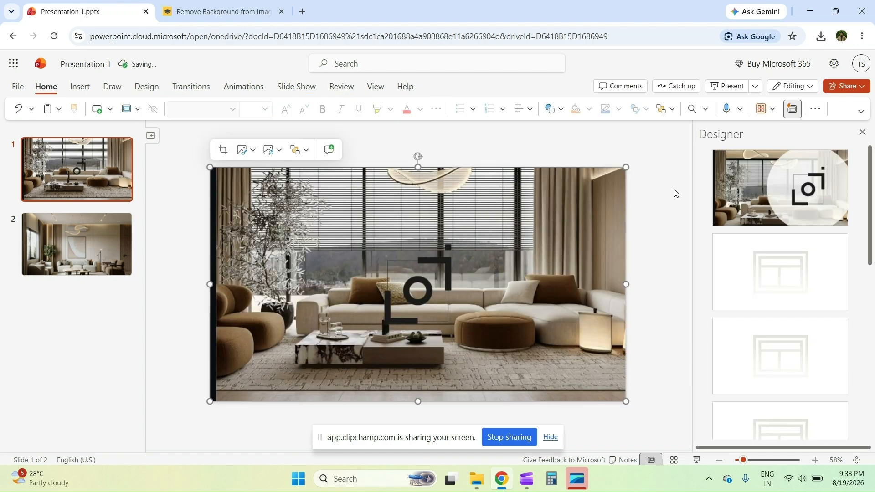
pyautogui.click(861, 133)
pyautogui.click(529, 258)
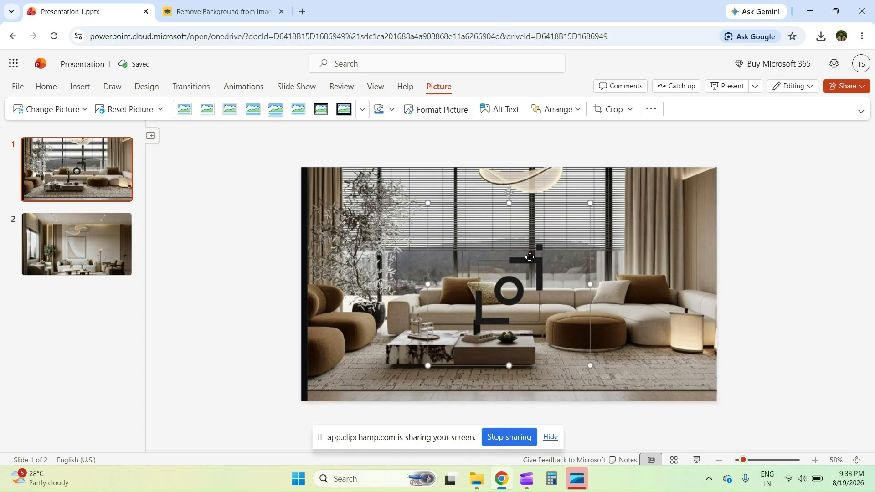
pyautogui.moveTo(530, 257)
pyautogui.mouseDown()
pyautogui.moveTo(524, 239)
pyautogui.moveTo(531, 256)
pyautogui.mouseUp()
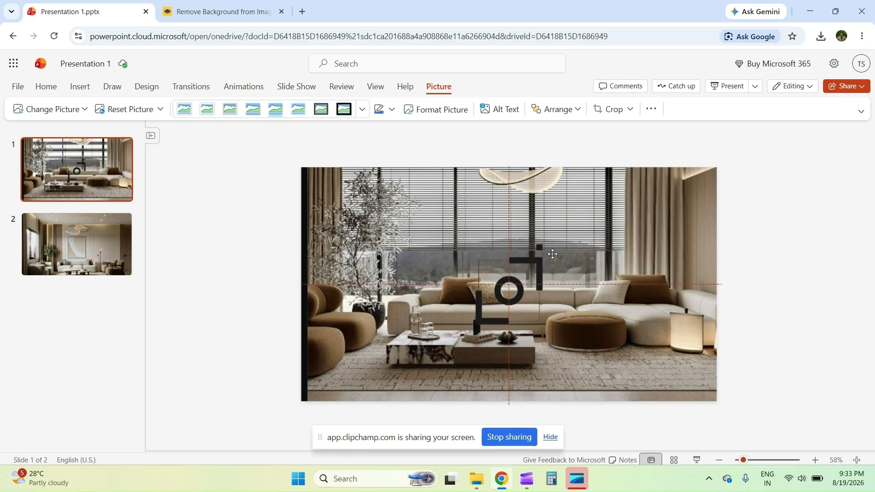
pyautogui.click(769, 252)
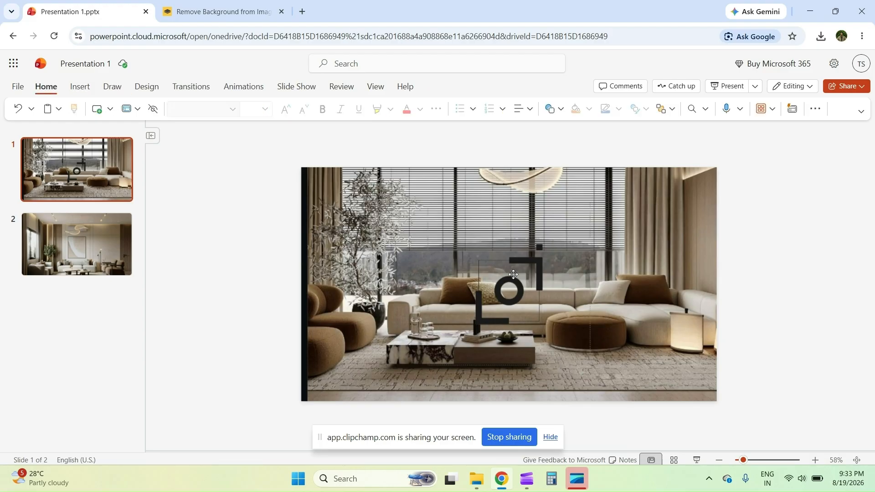
# - Format the logo on slide 1 with 100% contrast, 400% saturation and 50% transparency
pyautogui.click(524, 258)
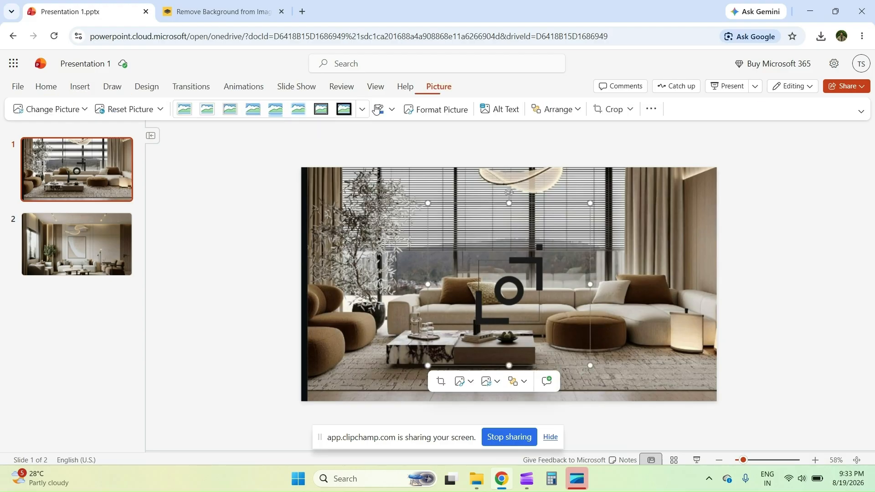
pyautogui.click(444, 109)
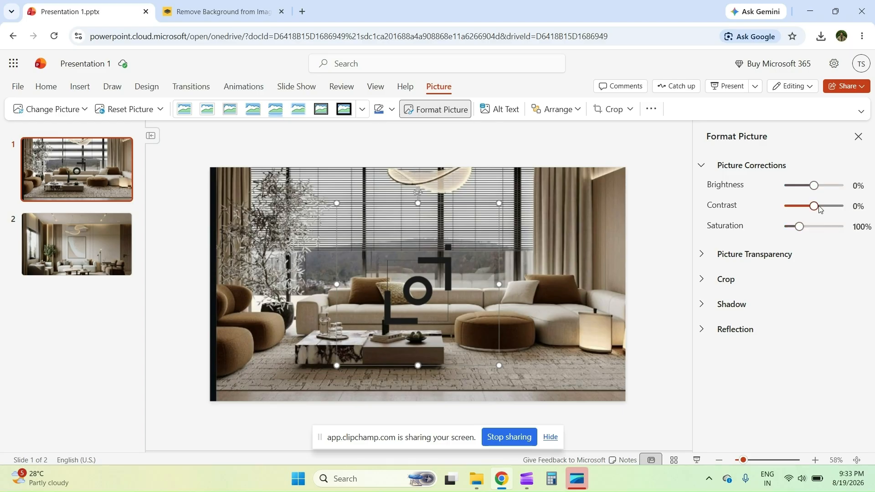
pyautogui.moveTo(819, 208); pyautogui.dragTo(844, 207)
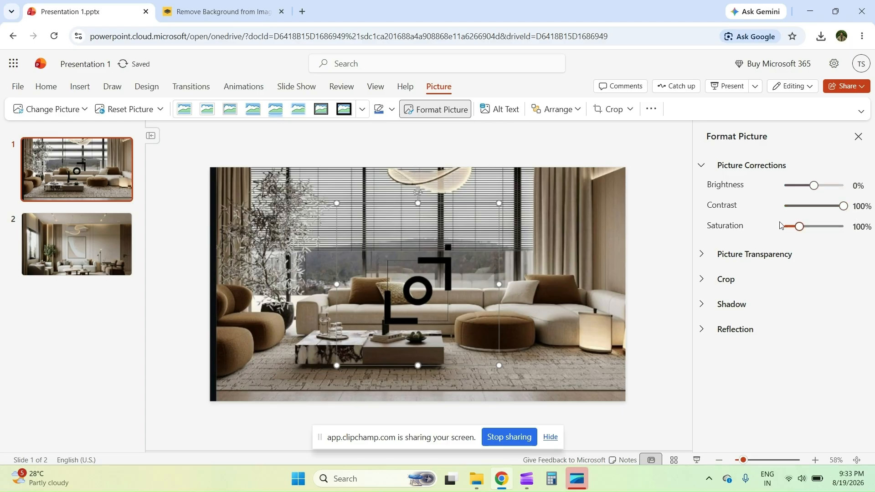
pyautogui.moveTo(808, 230); pyautogui.dragTo(871, 232)
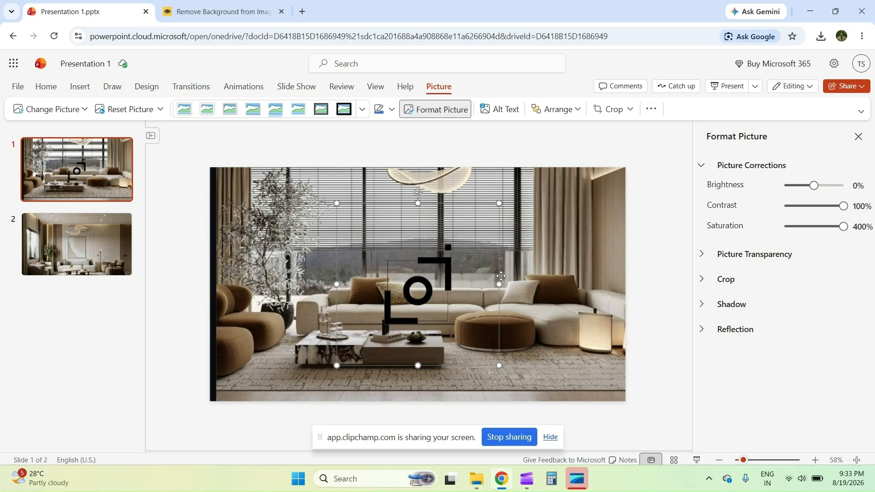
pyautogui.click(752, 255)
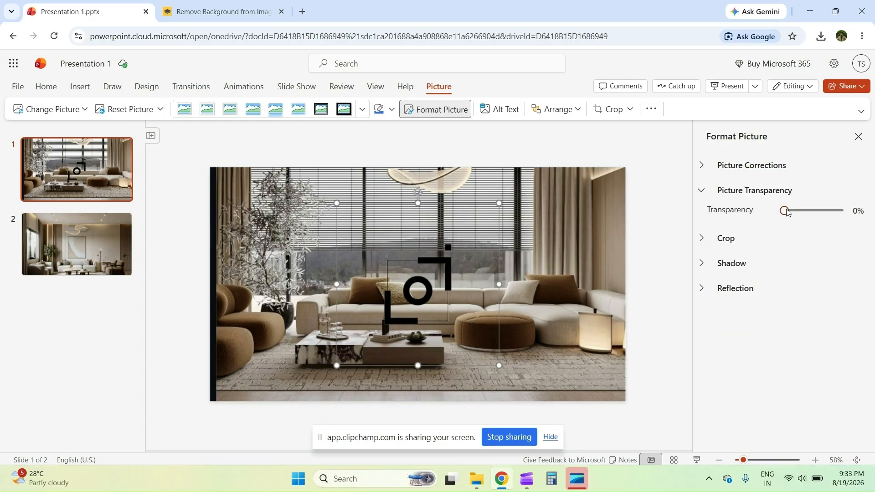
pyautogui.moveTo(800, 215)
pyautogui.mouseDown()
pyautogui.moveTo(822, 218)
pyautogui.moveTo(814, 219)
pyautogui.mouseUp()
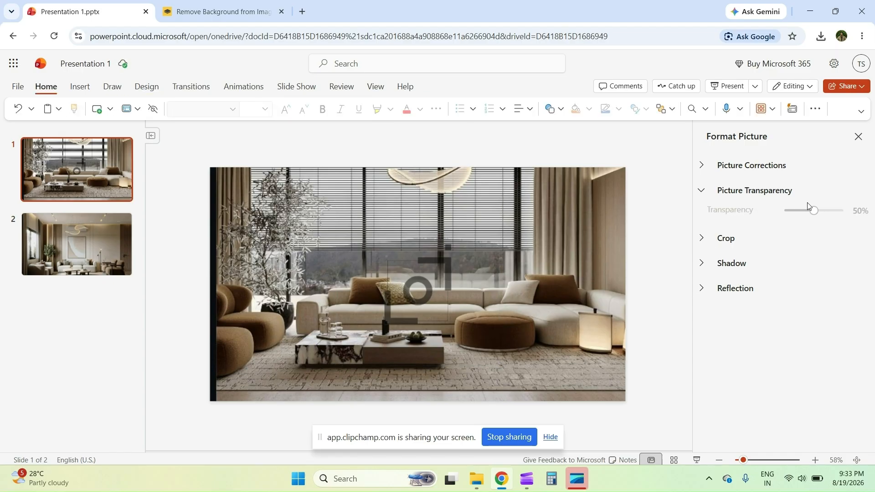
pyautogui.click(858, 137)
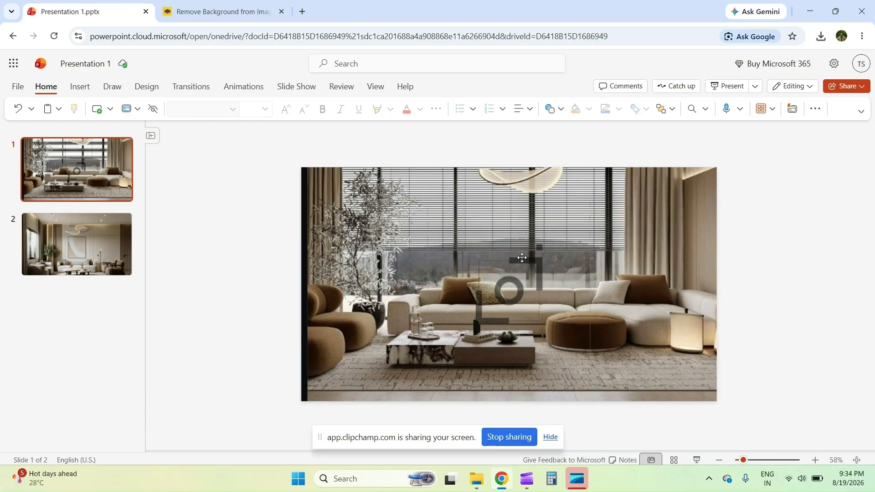
pyautogui.click(539, 254)
pyautogui.click(802, 250)
pyautogui.click(505, 265)
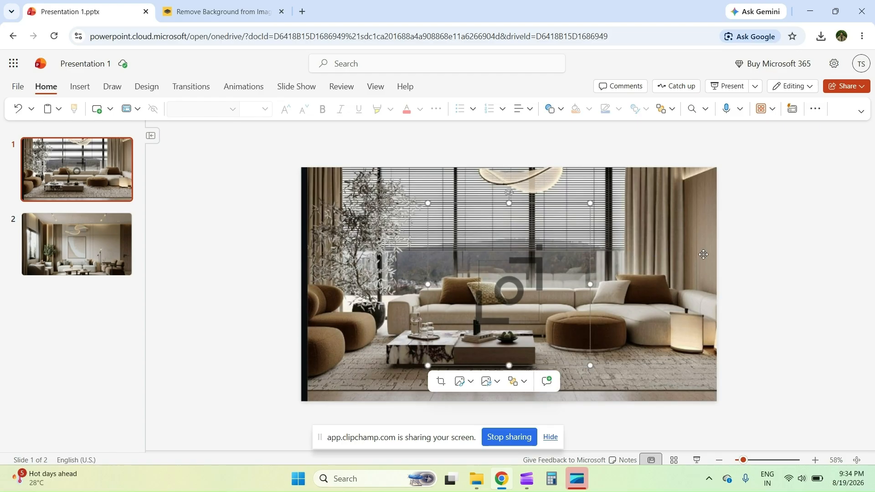
pyautogui.click(806, 249)
pyautogui.click(534, 258)
# - Switch to File Explorer and view the original logo image 8f24cec0df01b0c0f91f8a1c4724b348.jpg enlarged in the image viewer
pyautogui.click(478, 483)
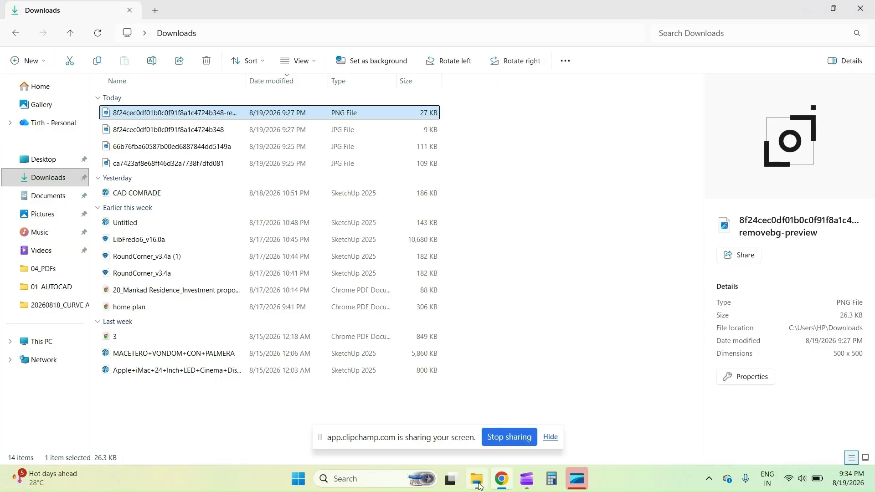
pyautogui.click(204, 130)
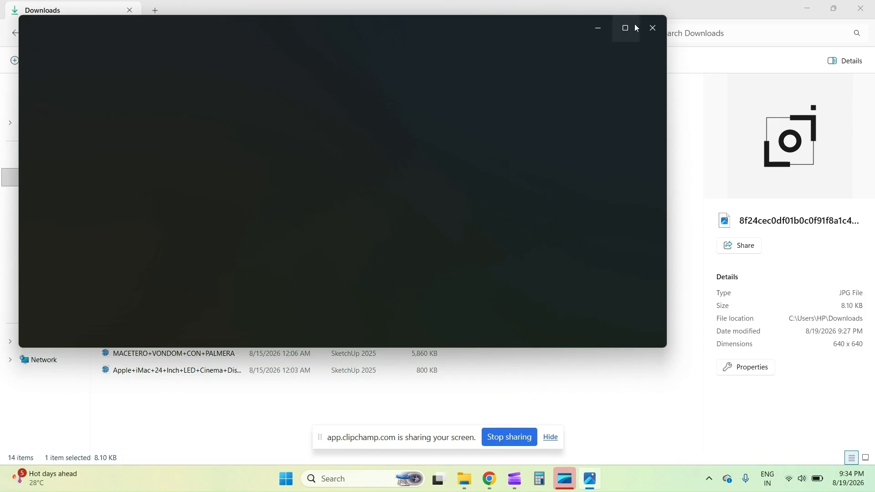
pyautogui.click(637, 28)
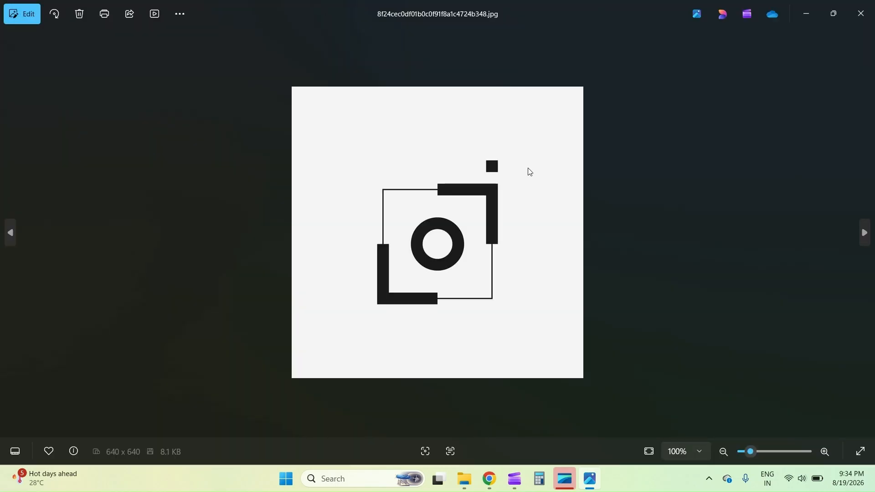
pyautogui.click(858, 18)
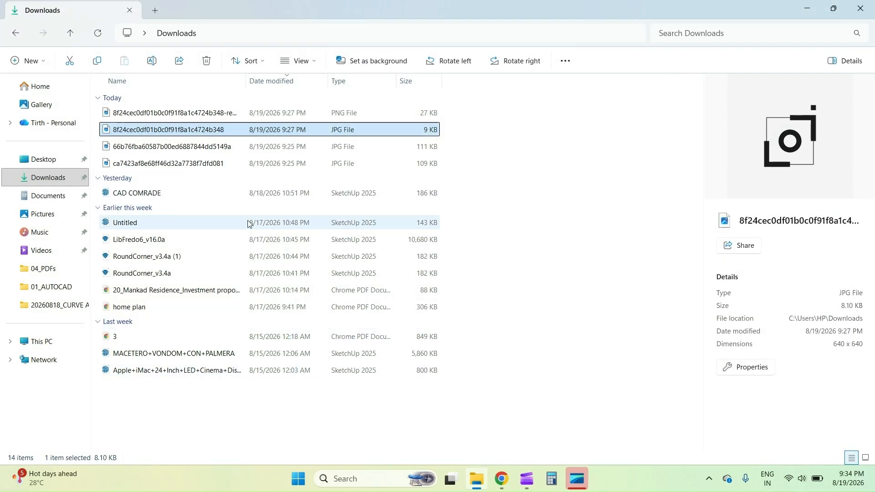
# - Upload the original logo JPG to remove.bg in the browser and download the free 500 x 500 background-free preview
pyautogui.moveTo(170, 131); pyautogui.dragTo(452, 309)
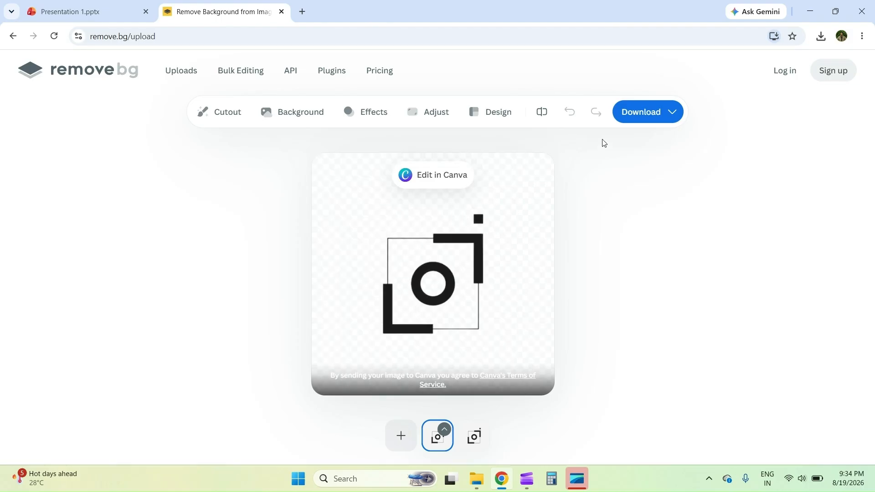
pyautogui.click(647, 113)
pyautogui.click(636, 149)
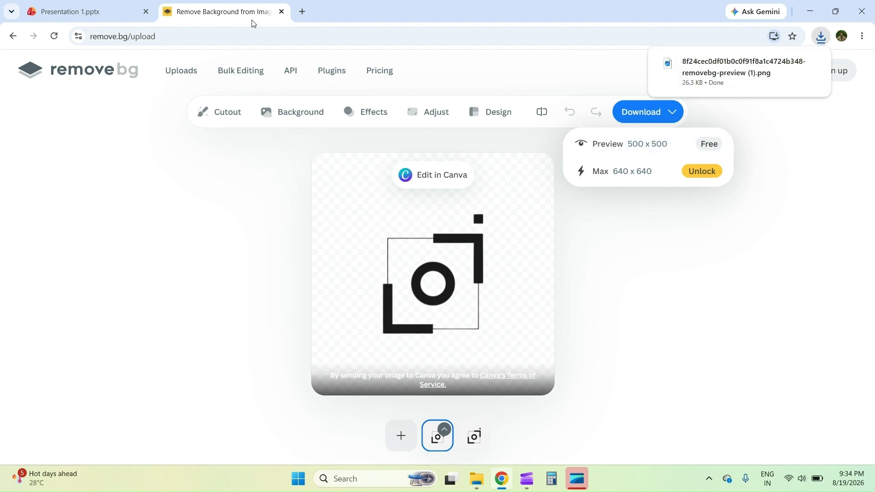
# - Switch back to the presentation and insert the newly downloaded background-free logo at the centre of slide 2, dismissing the design suggestions
pyautogui.click(68, 11)
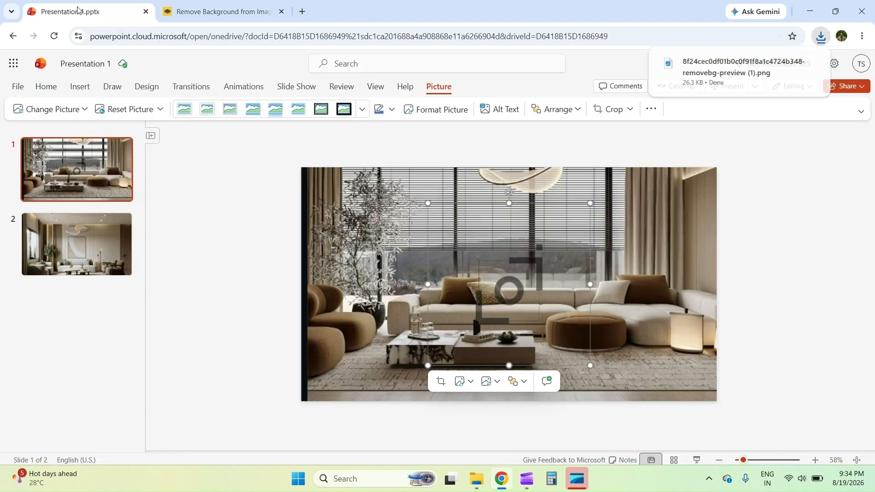
pyautogui.click(91, 247)
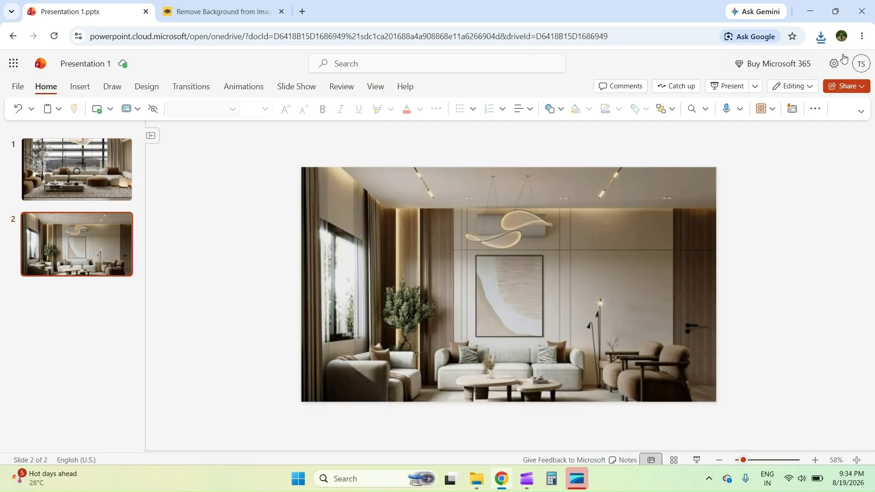
pyautogui.click(821, 37)
pyautogui.moveTo(724, 102); pyautogui.dragTo(524, 274)
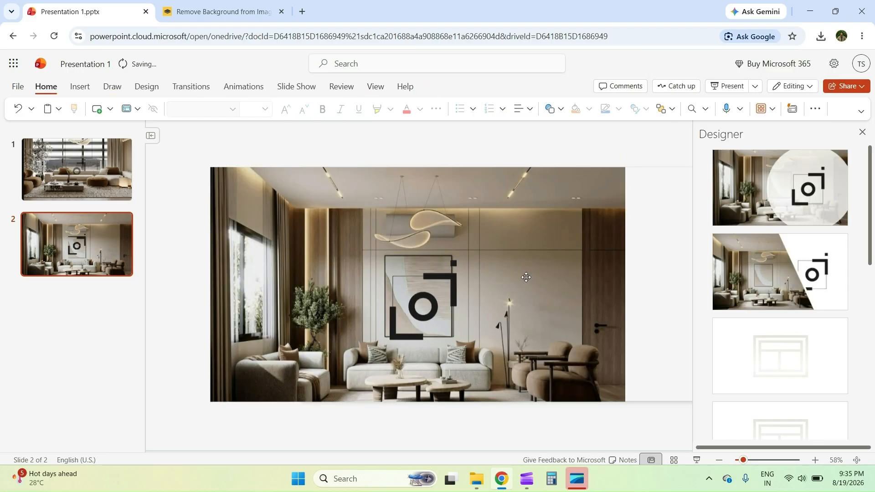
pyautogui.click(861, 132)
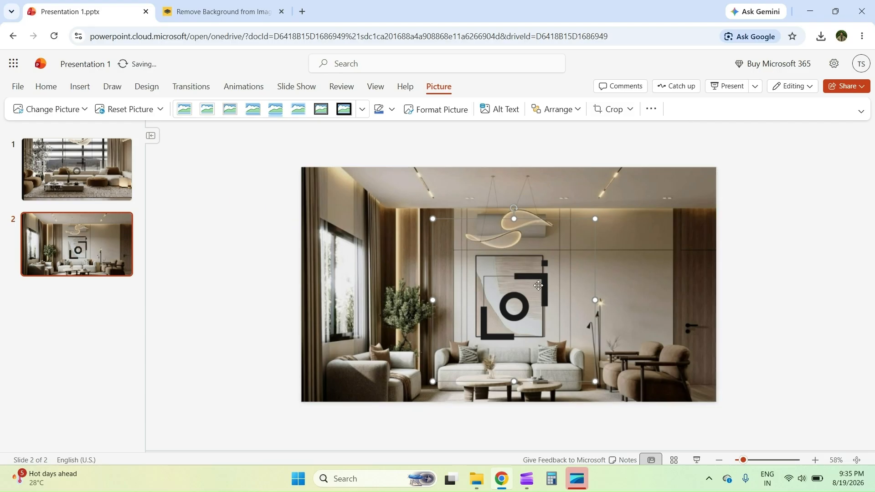
pyautogui.moveTo(541, 275); pyautogui.dragTo(534, 256)
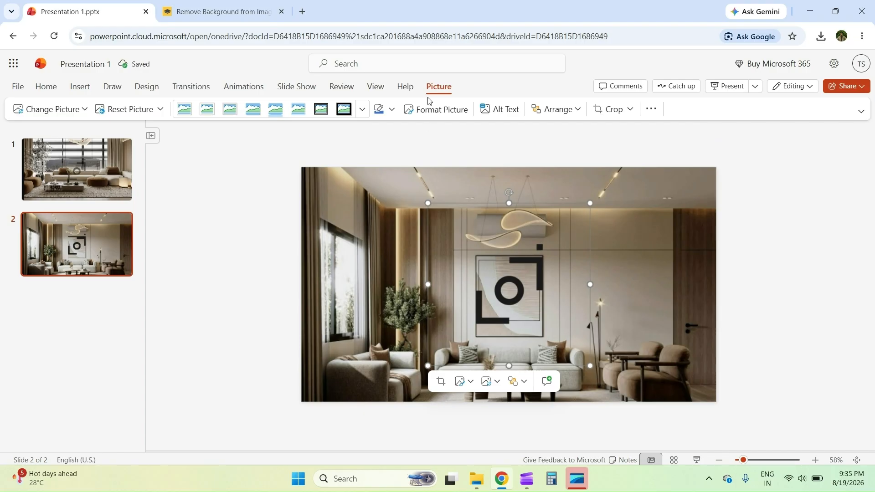
# - Format the logo on slide 2 with 100% contrast, 400% saturation and 52% transparency
pyautogui.click(426, 114)
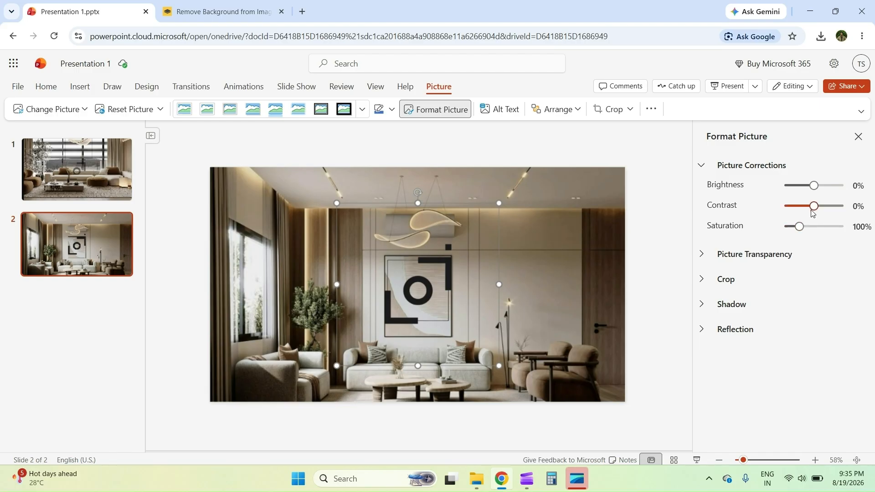
pyautogui.moveTo(814, 206); pyautogui.dragTo(864, 207)
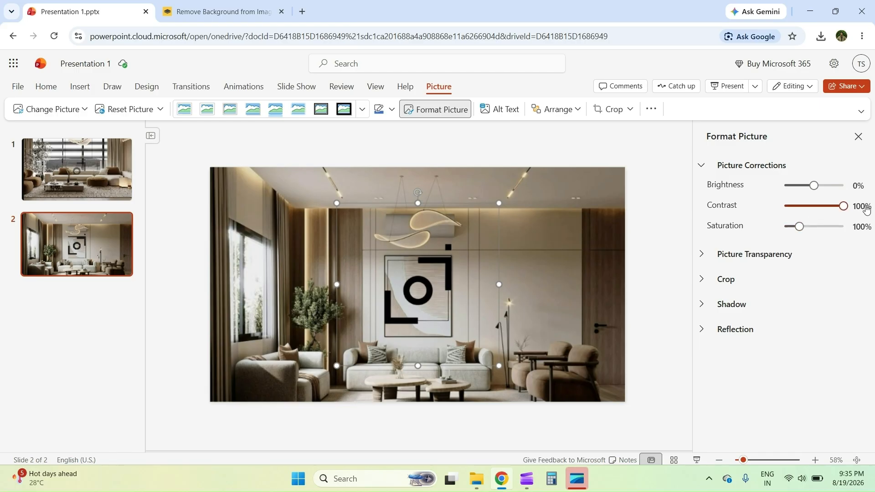
pyautogui.moveTo(801, 229); pyautogui.dragTo(867, 231)
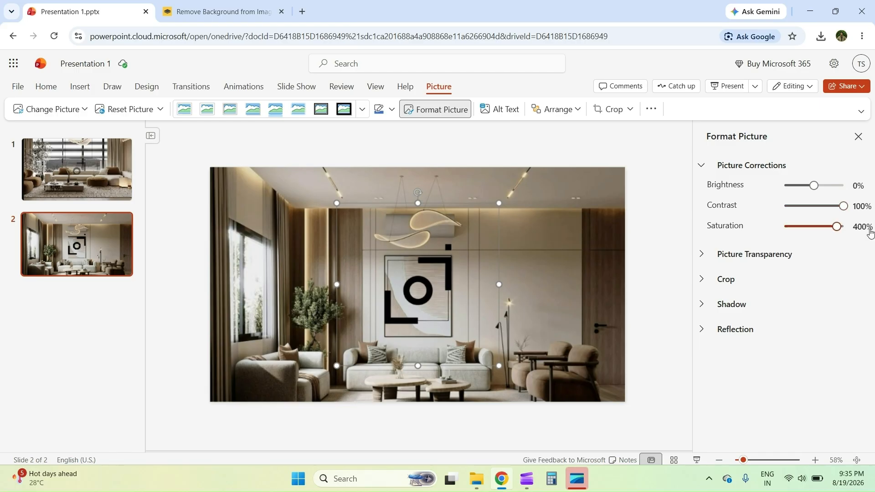
pyautogui.click(752, 258)
pyautogui.moveTo(784, 217); pyautogui.dragTo(816, 221)
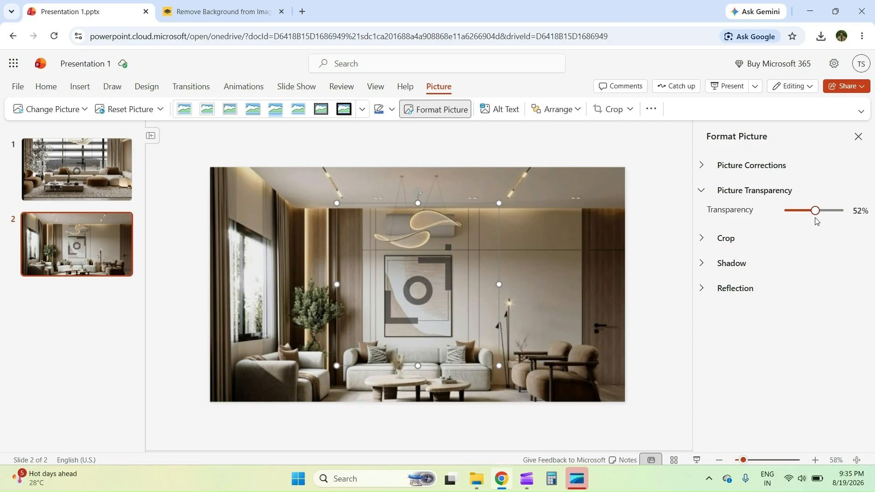
pyautogui.click(736, 239)
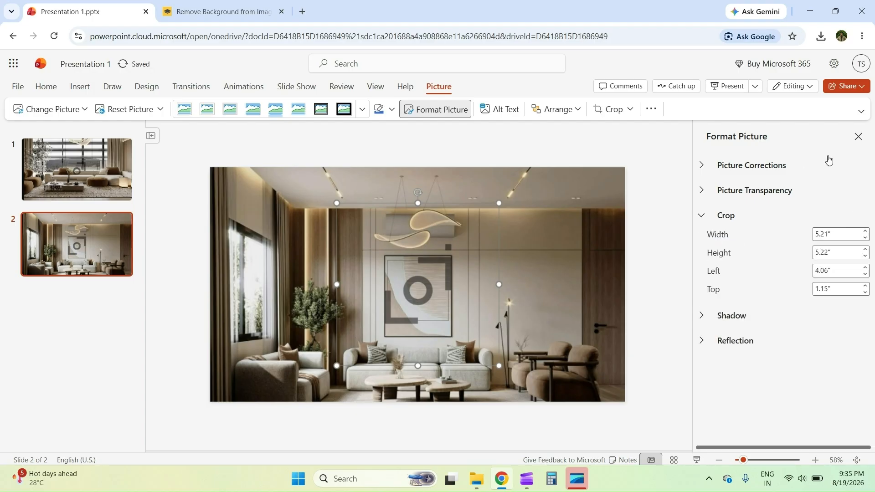
pyautogui.click(858, 136)
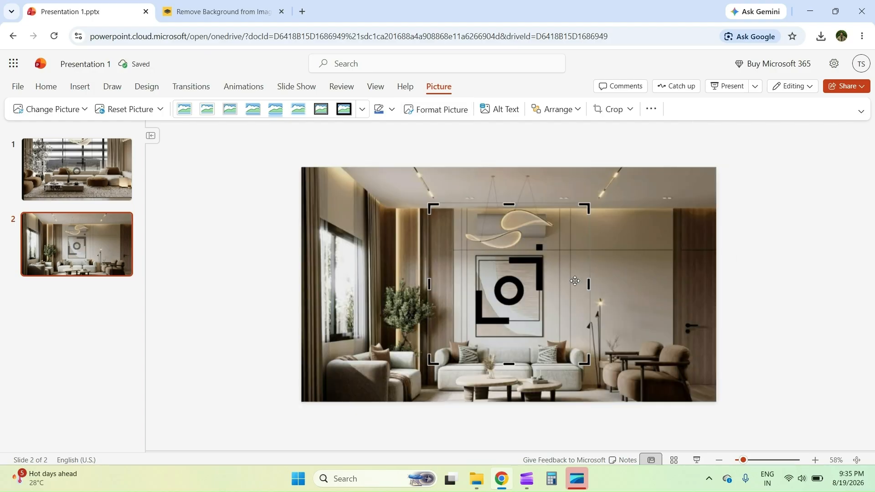
pyautogui.click(410, 113)
pyautogui.click(767, 255)
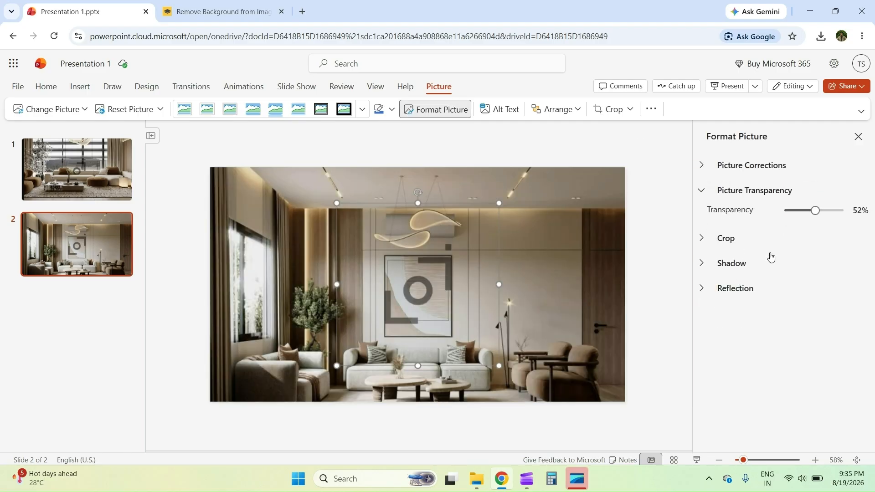
pyautogui.click(655, 182)
pyautogui.click(856, 141)
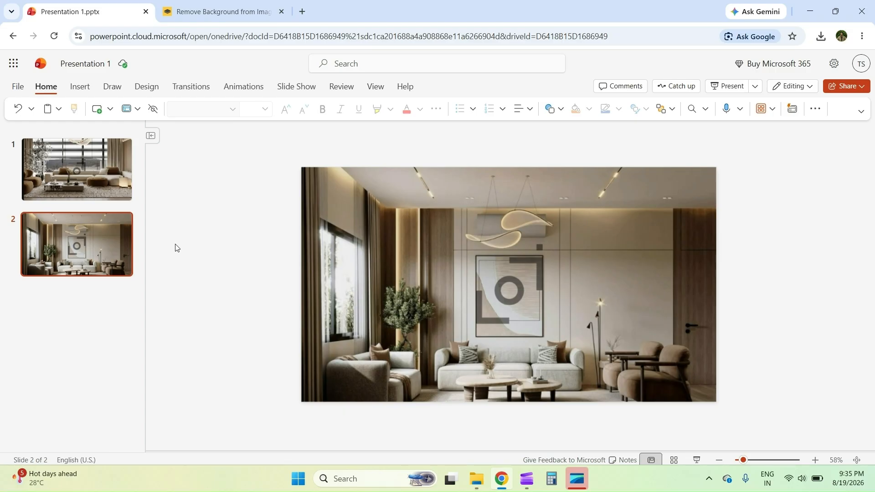
# - Move the logo on slide 2 away from the centre and place it back at the middle of the slide
pyautogui.click(529, 267)
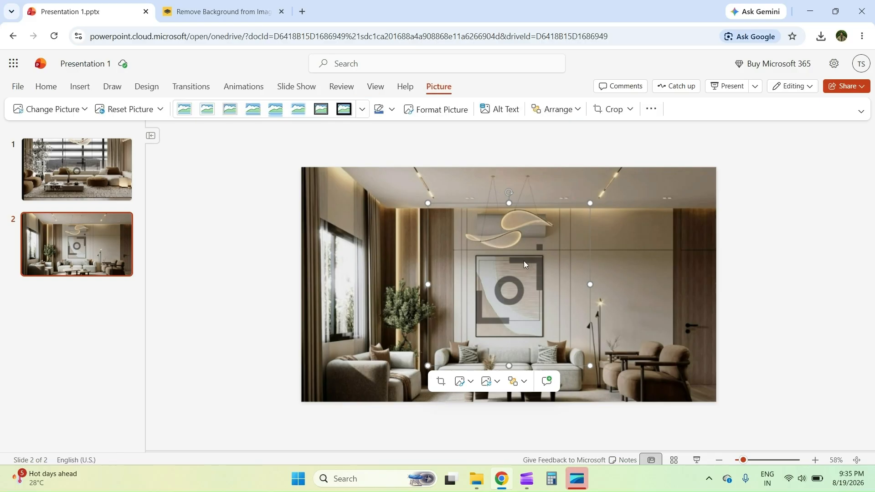
pyautogui.moveTo(523, 261); pyautogui.dragTo(693, 196)
pyautogui.moveTo(693, 255); pyautogui.dragTo(523, 264)
# - Go to slide 1 and reposition its logo at the centre of the slide, leaving it deselected
pyautogui.click(66, 172)
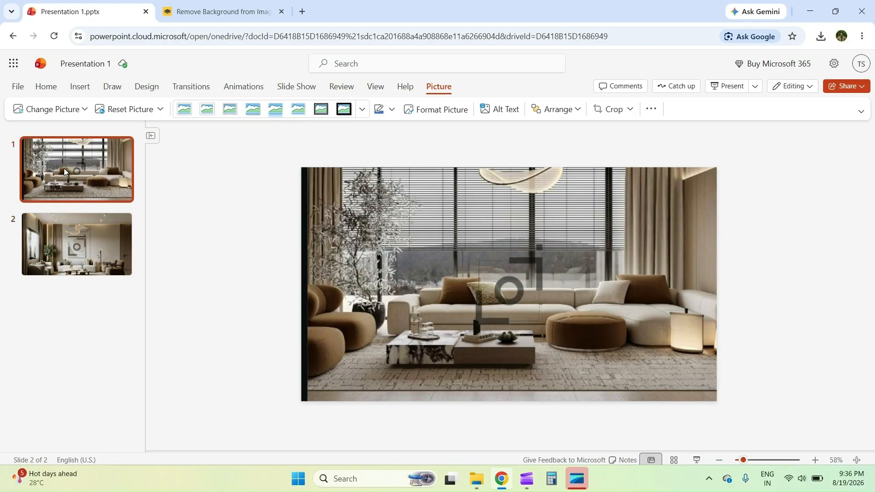
pyautogui.click(550, 273)
pyautogui.moveTo(550, 273); pyautogui.dragTo(515, 263)
pyautogui.click(817, 282)
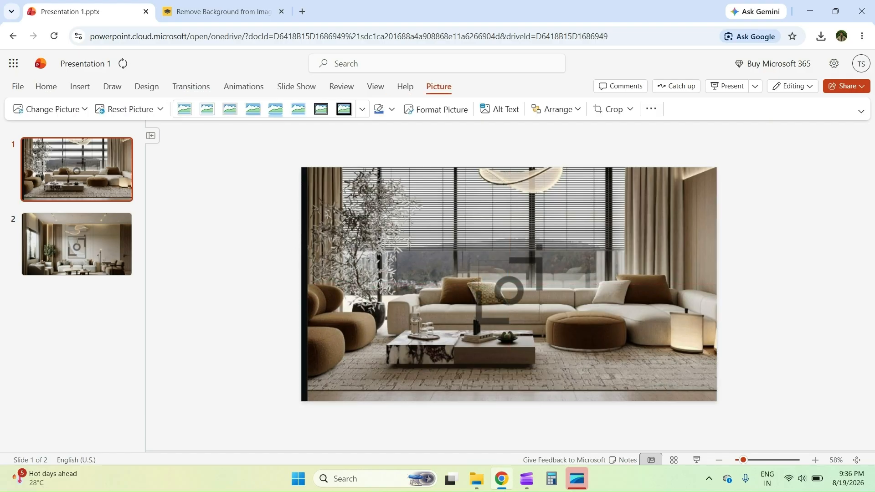
# - Return to slide 2 and check the watermark logo's placement with and without its selection frame
pyautogui.click(76, 244)
pyautogui.click(510, 272)
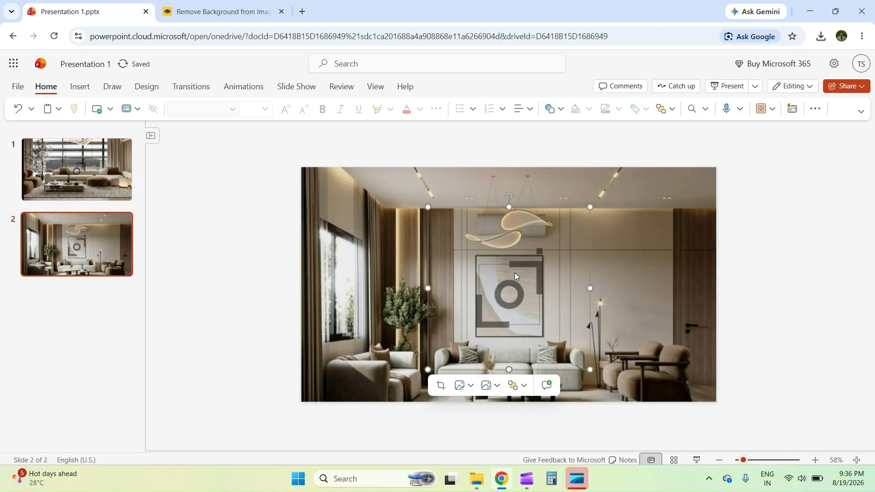
pyautogui.click(804, 275)
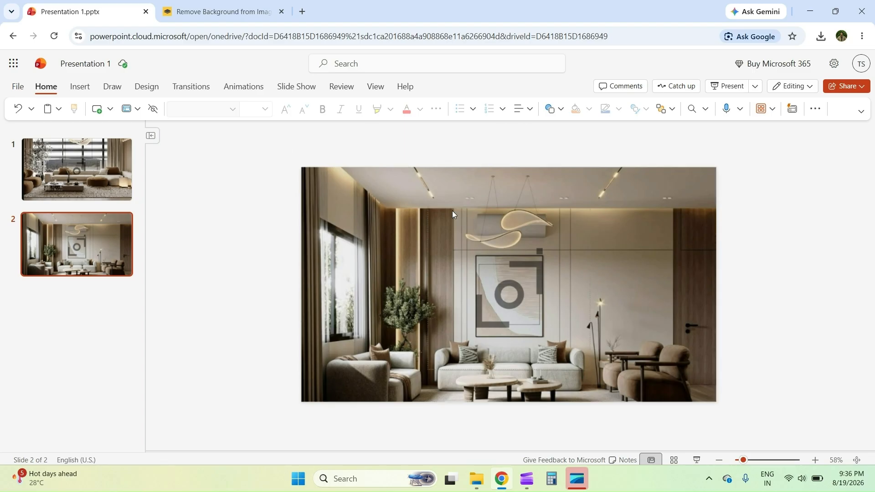
pyautogui.click(540, 274)
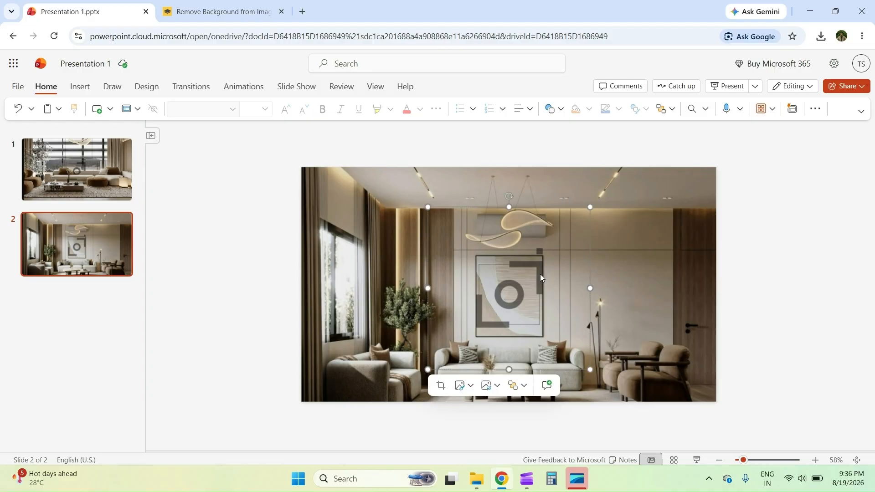
pyautogui.click(743, 207)
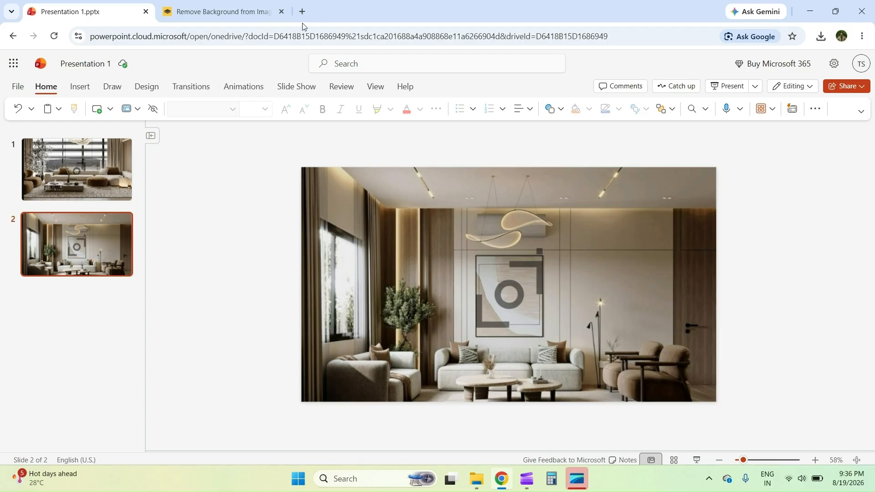
# - Close the remove.bg page in the browser and return to the presentation
pyautogui.click(224, 14)
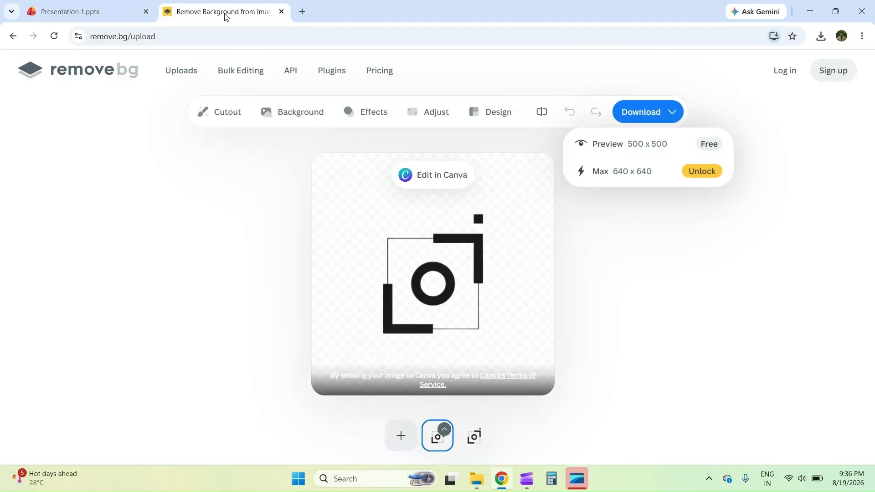
pyautogui.click(282, 13)
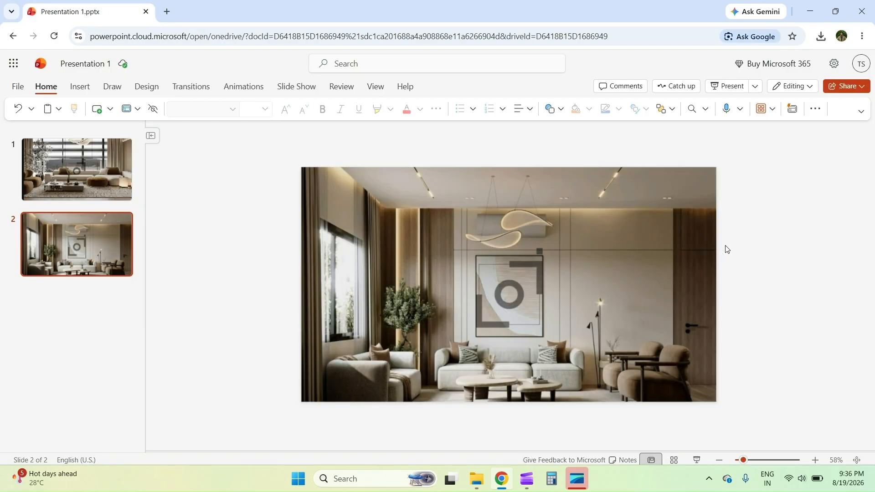